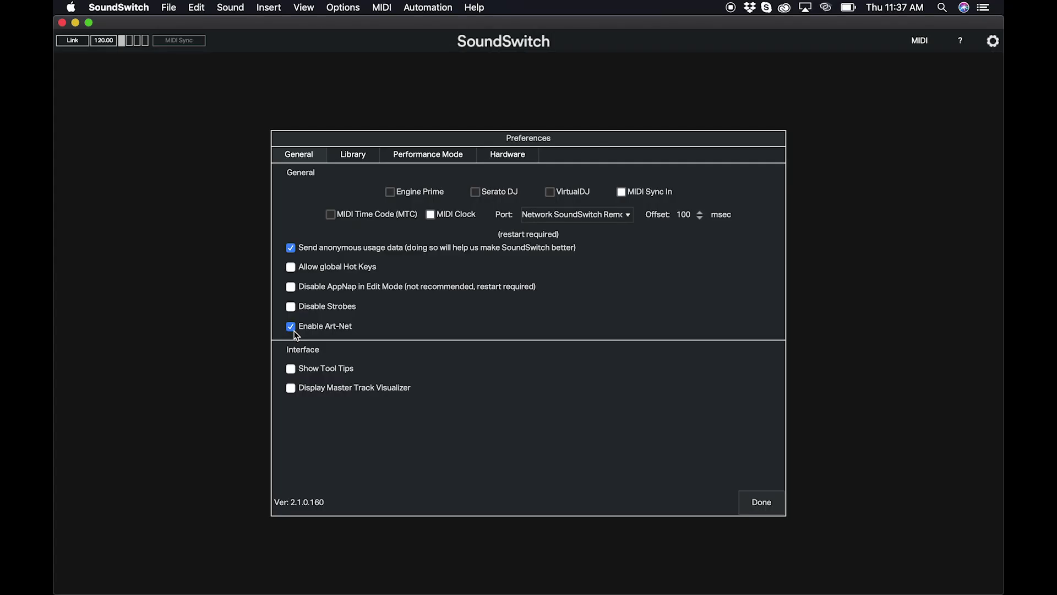
# Keep Art-Net enabled, assign Realizzer 3D to Universe One & Two, and close Preferences
pyautogui.click(292, 327)
pyautogui.click(292, 327)
pyautogui.click(505, 162)
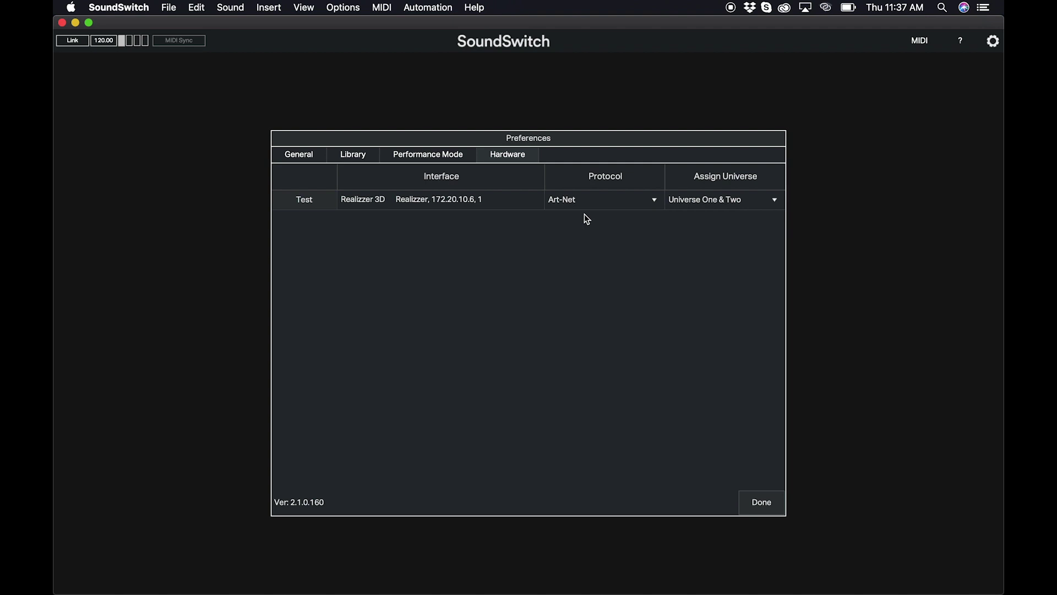
pyautogui.click(705, 204)
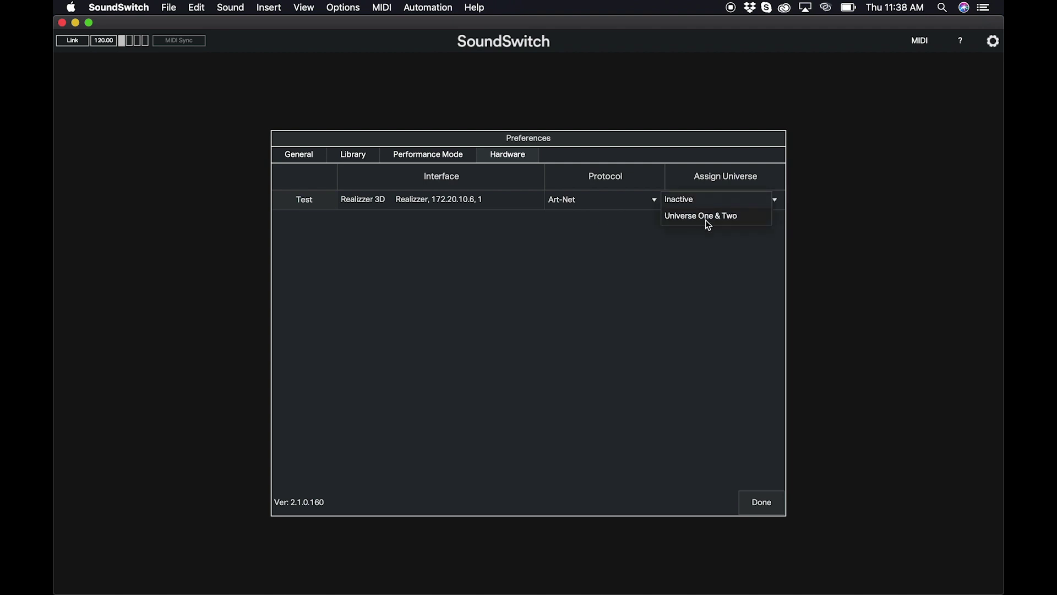
pyautogui.click(707, 221)
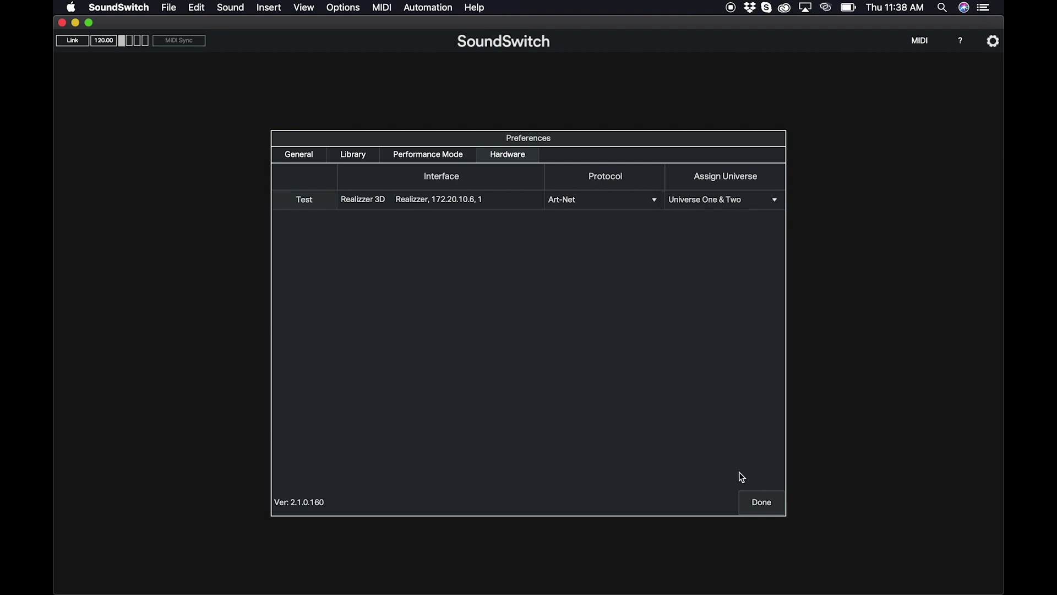
pyautogui.click(761, 502)
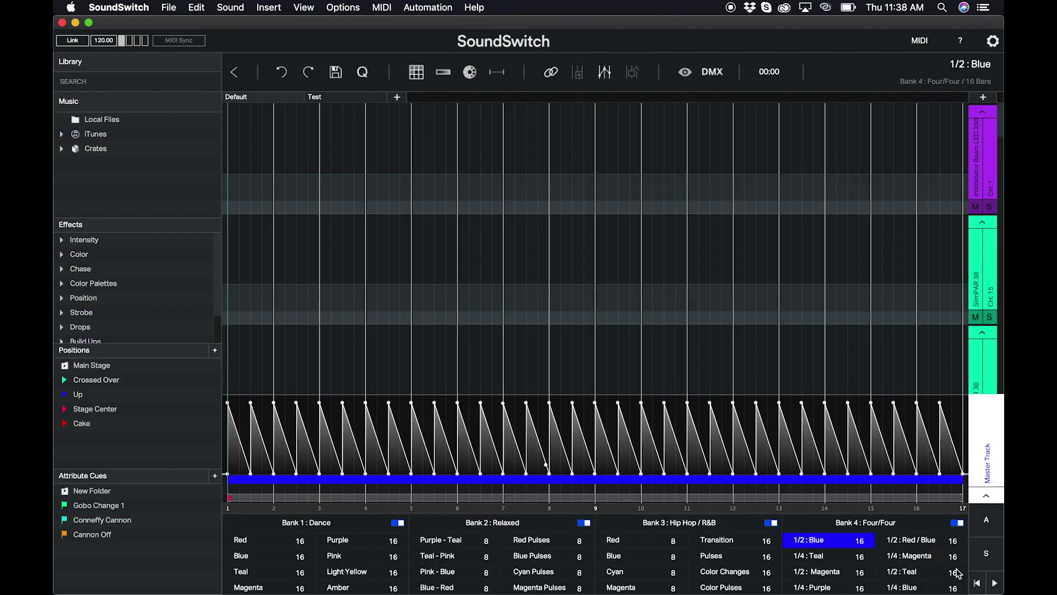
# Start playback of the lighting script on the timeline
pyautogui.click(996, 584)
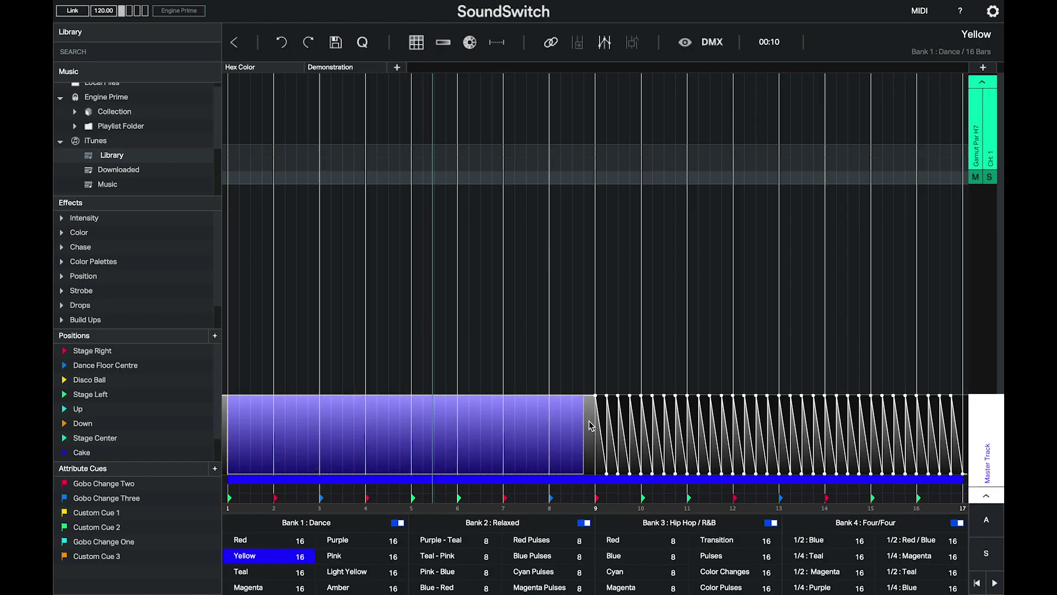
# Recolour the bar 1–9 block to pure amber over a black base colour
pyautogui.rightClick(529, 437)
pyautogui.click(551, 440)
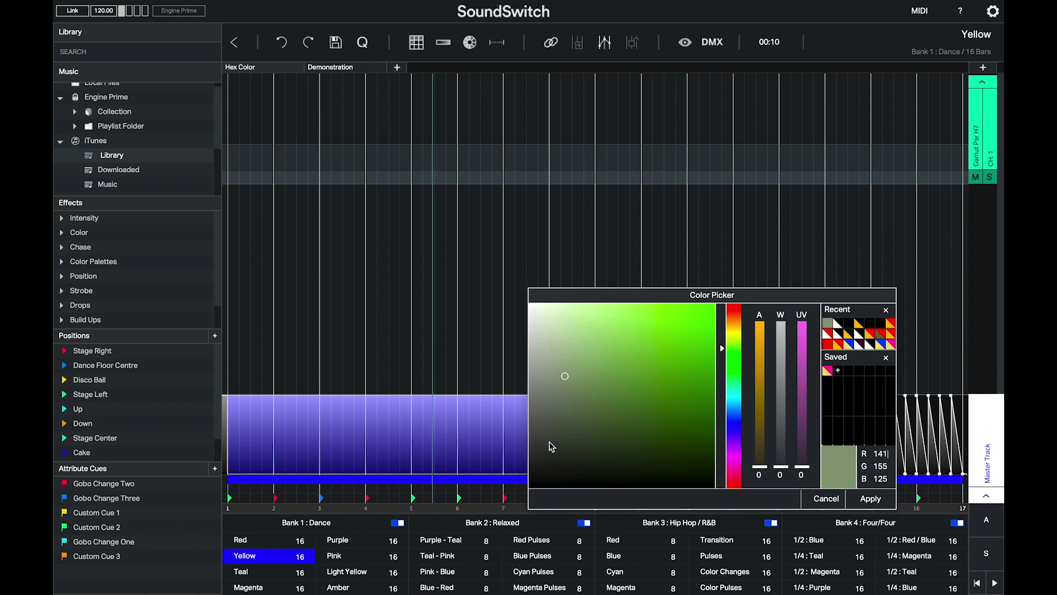
pyautogui.moveTo(566, 377); pyautogui.dragTo(524, 505)
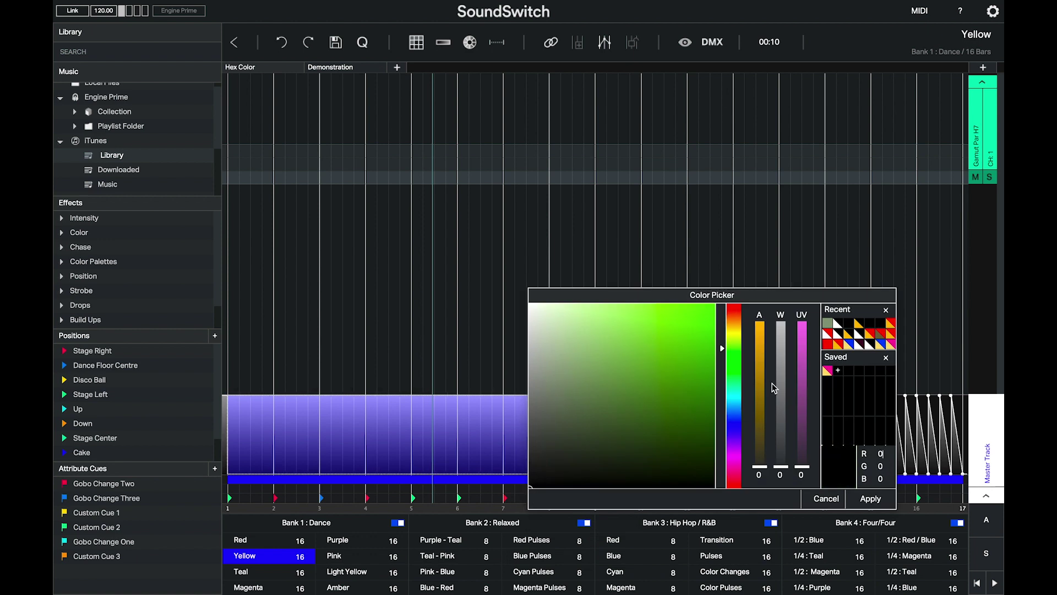
pyautogui.moveTo(760, 467); pyautogui.dragTo(758, 377)
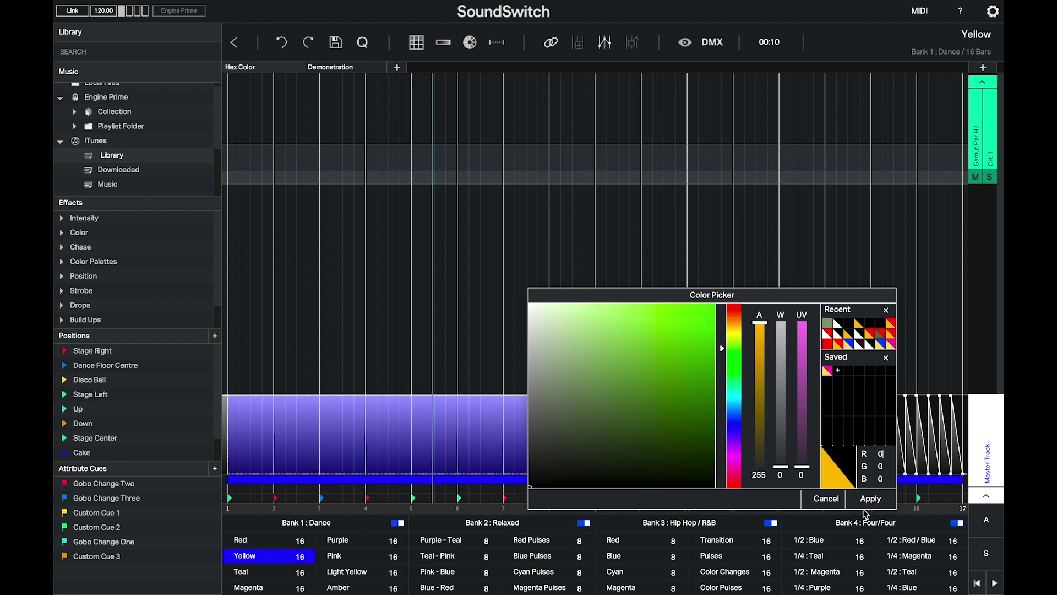
pyautogui.click(878, 499)
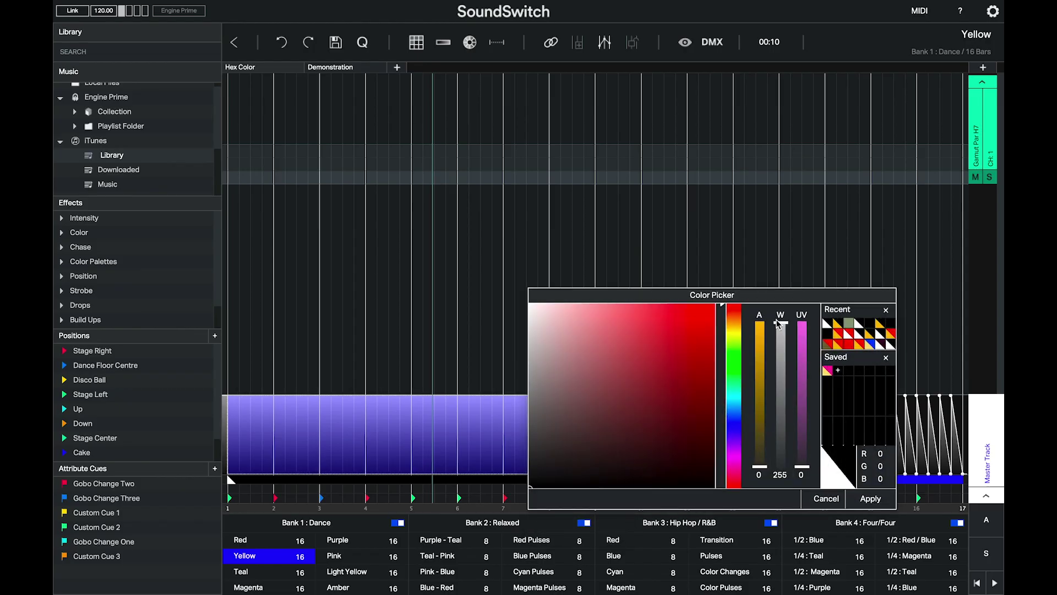
# Switch the block to pure UV with white turned off
pyautogui.click(780, 332)
pyautogui.moveTo(781, 331); pyautogui.dragTo(802, 316)
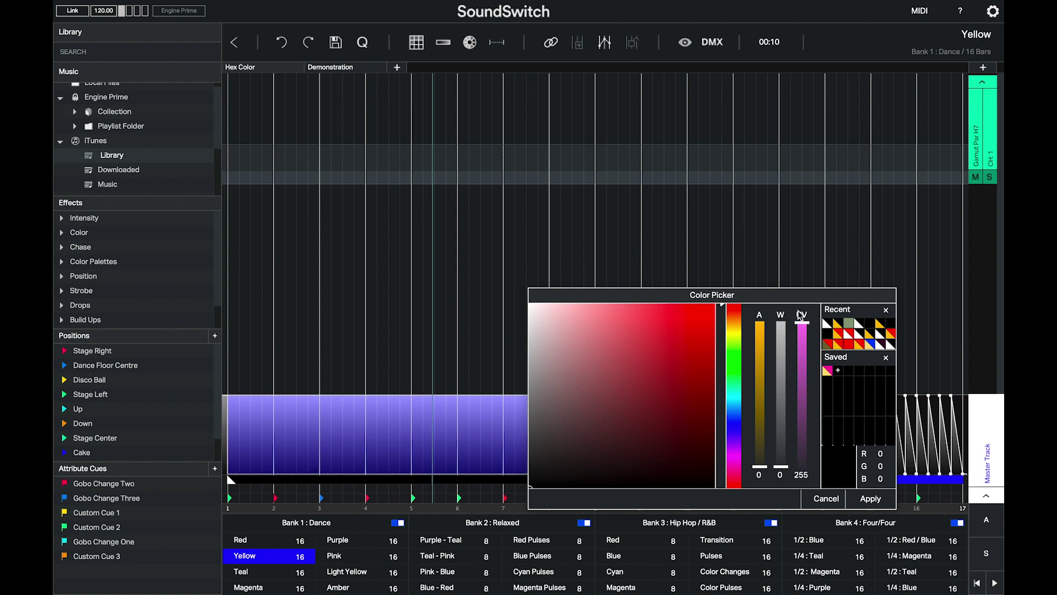
pyautogui.click(869, 498)
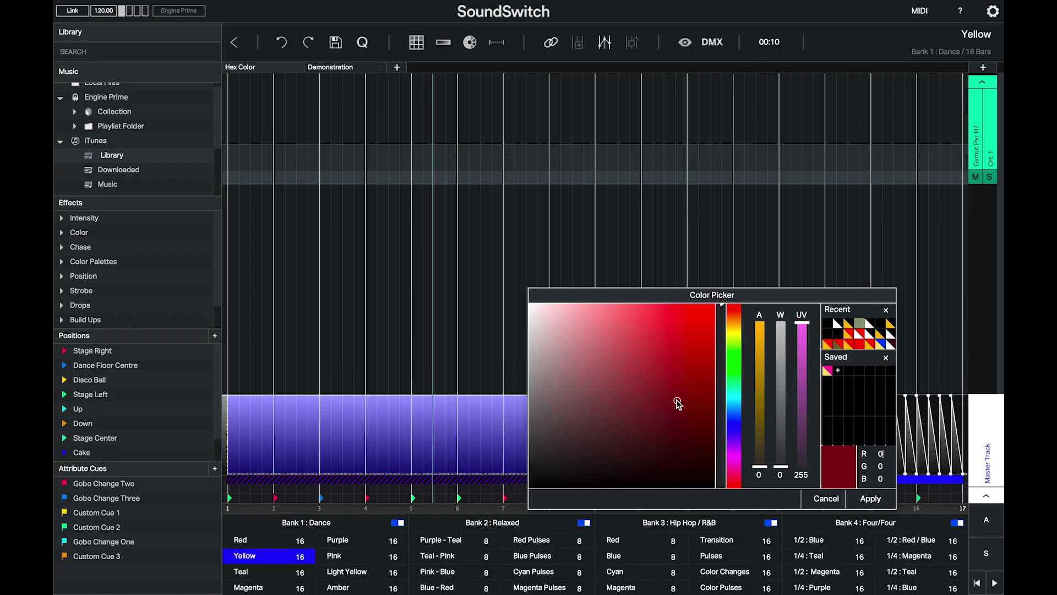
# Recolour the block to bright red mixed with some white and reduced UV
pyautogui.moveTo(675, 401); pyautogui.dragTo(717, 294)
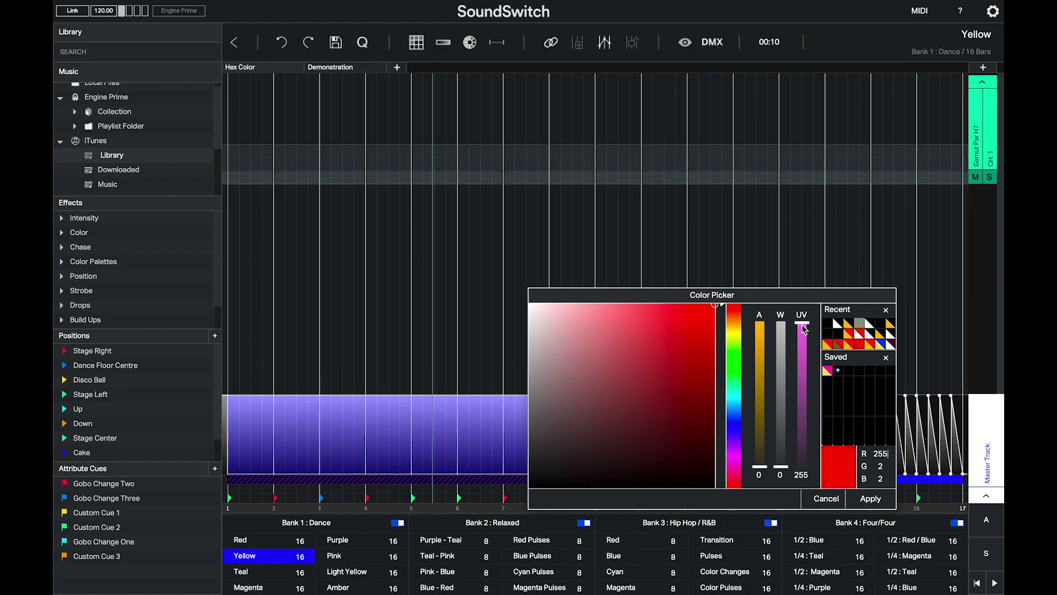
pyautogui.moveTo(803, 326); pyautogui.dragTo(807, 388)
pyautogui.moveTo(782, 429); pyautogui.dragTo(784, 333)
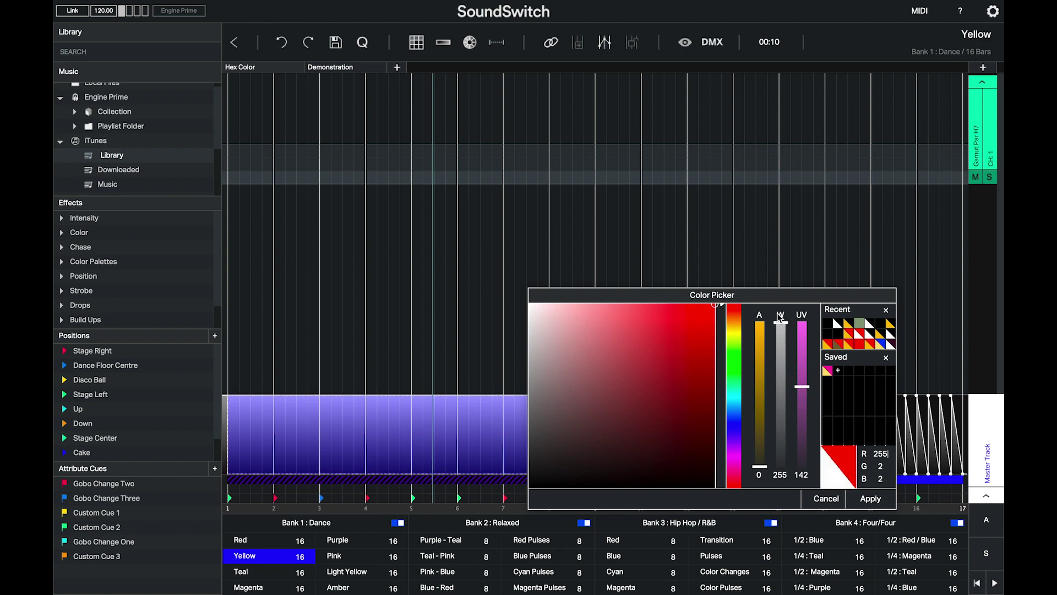
pyautogui.click(871, 498)
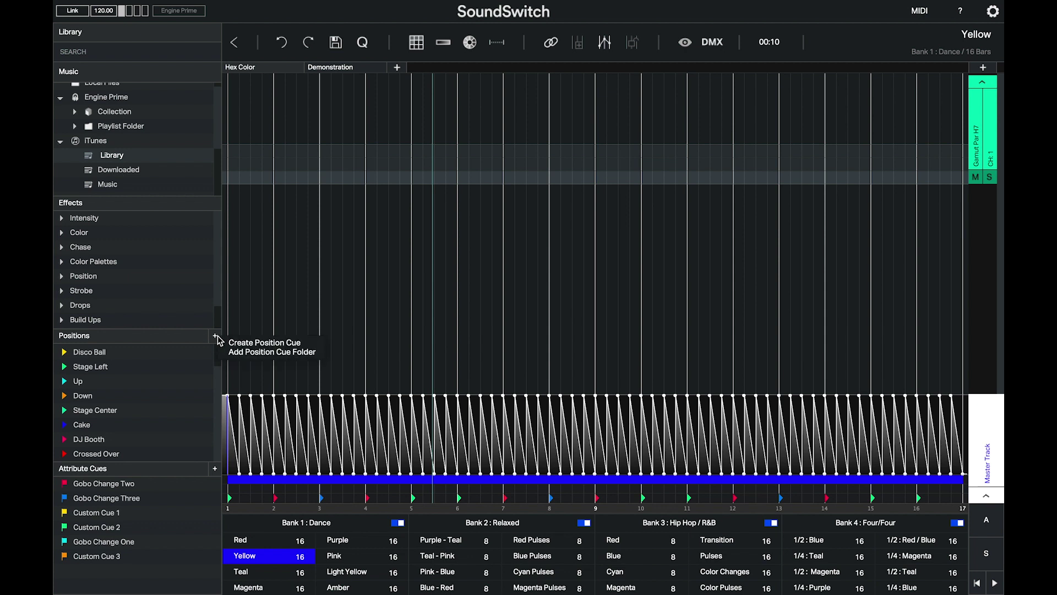
# Add a new position cue folder named 'Position Cue Folder'
pyautogui.click(238, 353)
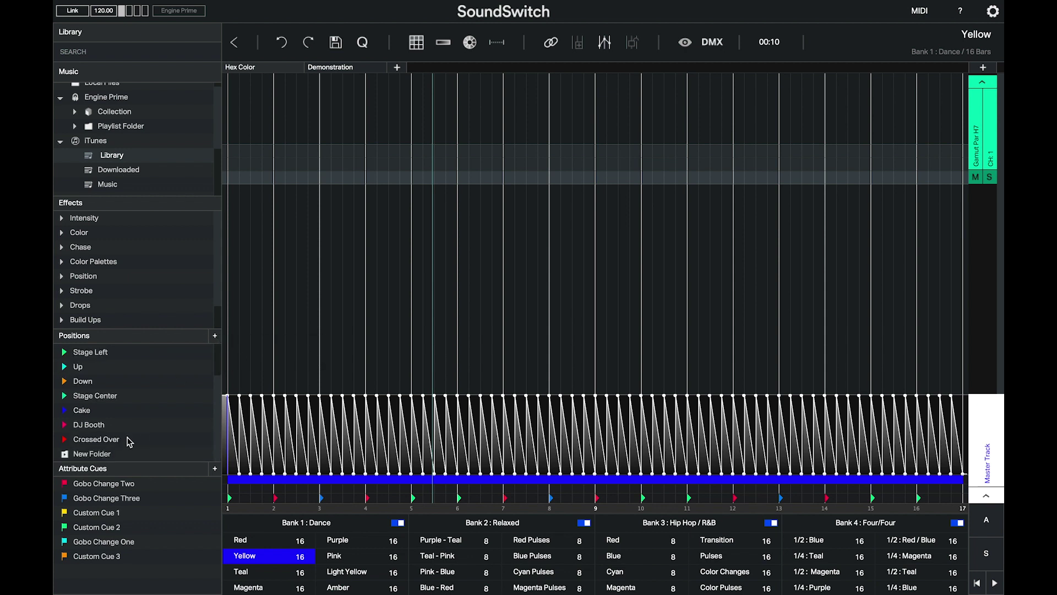
pyautogui.rightClick(104, 455)
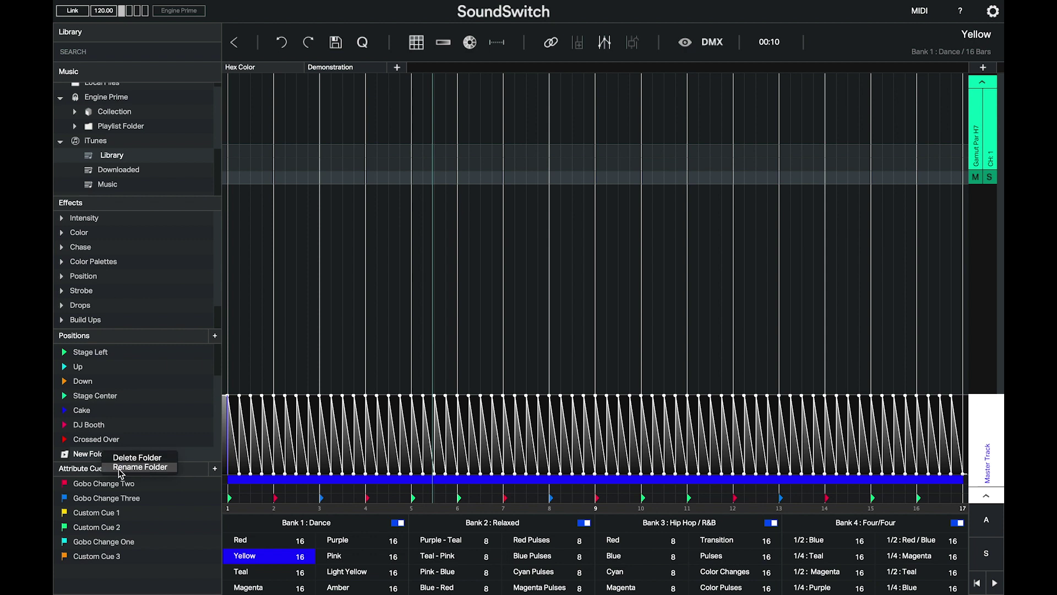
pyautogui.click(123, 467)
pyautogui.write('Pos')
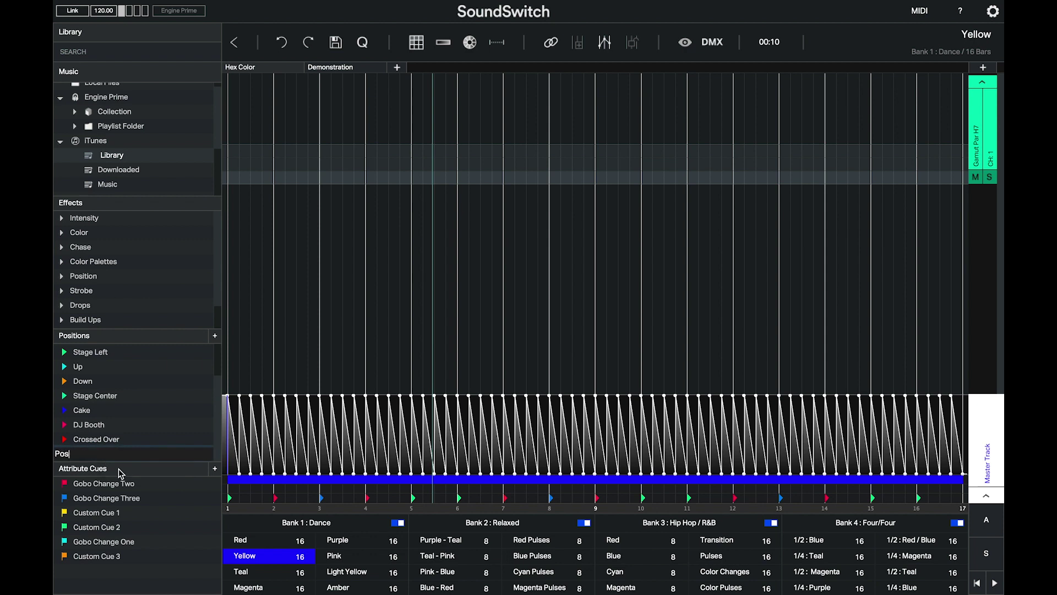
pyautogui.write('ition Cue Folder')
pyautogui.press('Return')
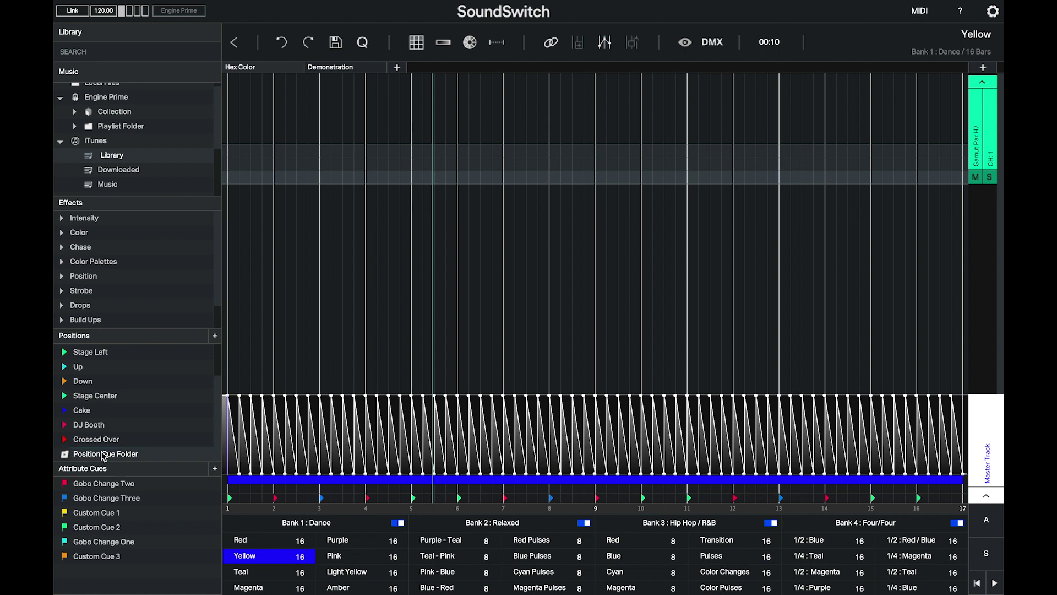
# Move Position Cue Folder up the positions list and put Disco Ball inside it
pyautogui.moveTo(103, 454); pyautogui.dragTo(107, 366)
pyautogui.scroll(3, 107, 367)
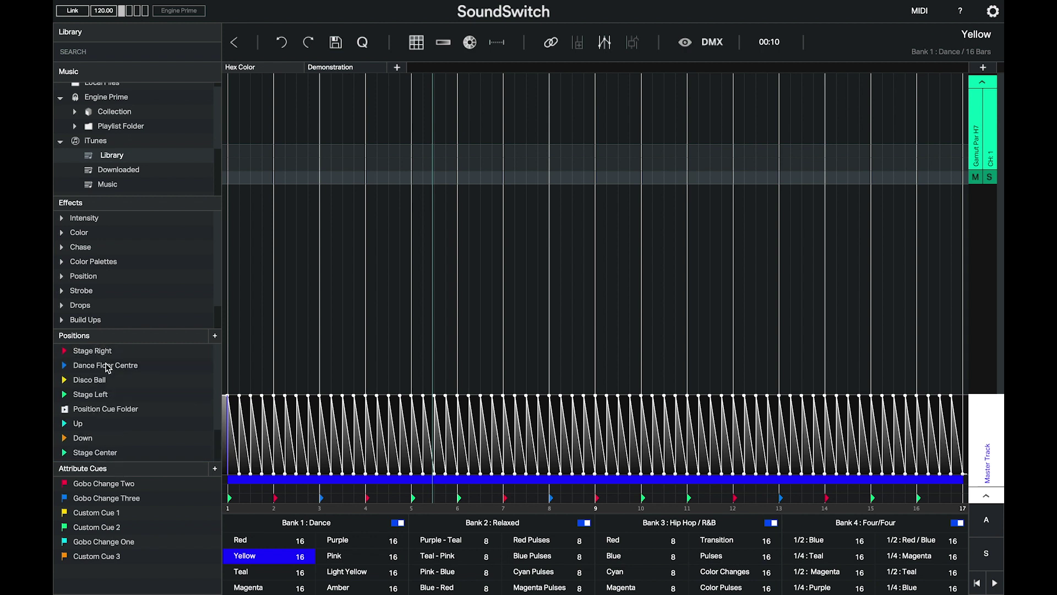
pyautogui.moveTo(111, 414); pyautogui.dragTo(86, 416)
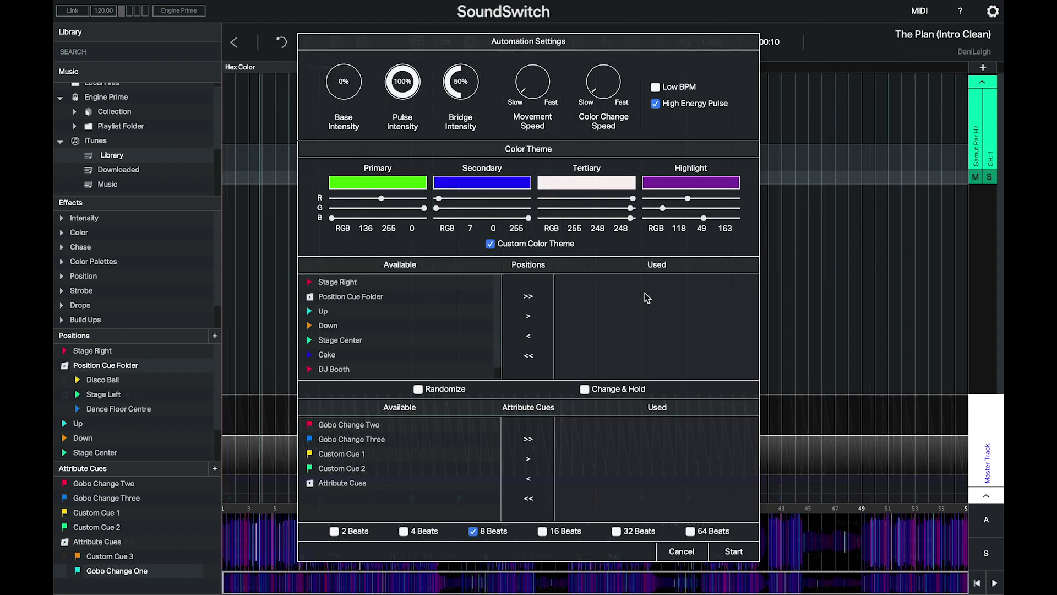
# Move Position Cue Folder's positions and the Attribute Cues folder's cues into the Used lists
pyautogui.click(528, 316)
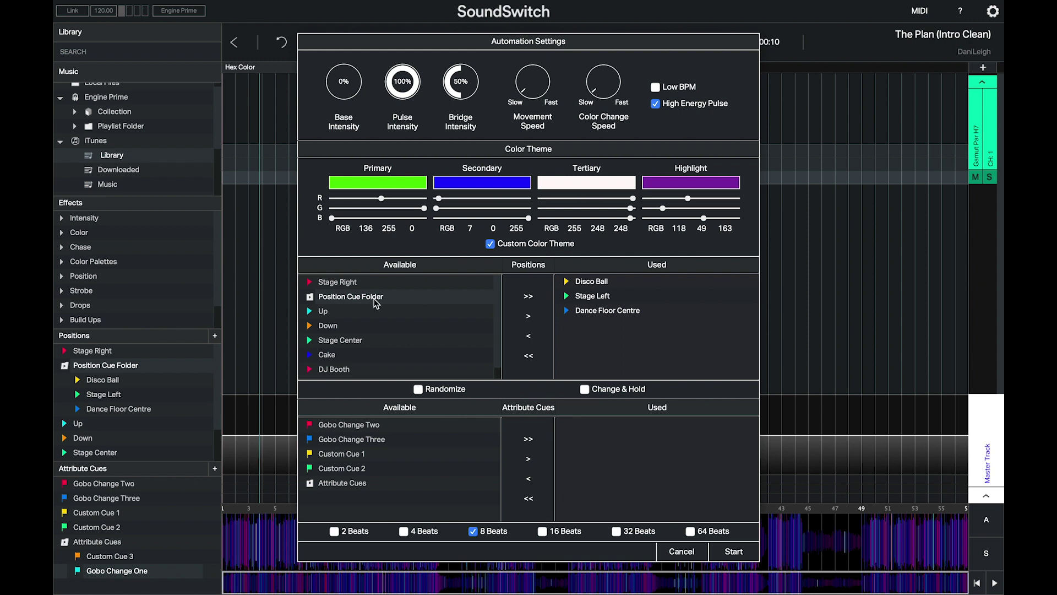
pyautogui.click(337, 483)
pyautogui.click(529, 459)
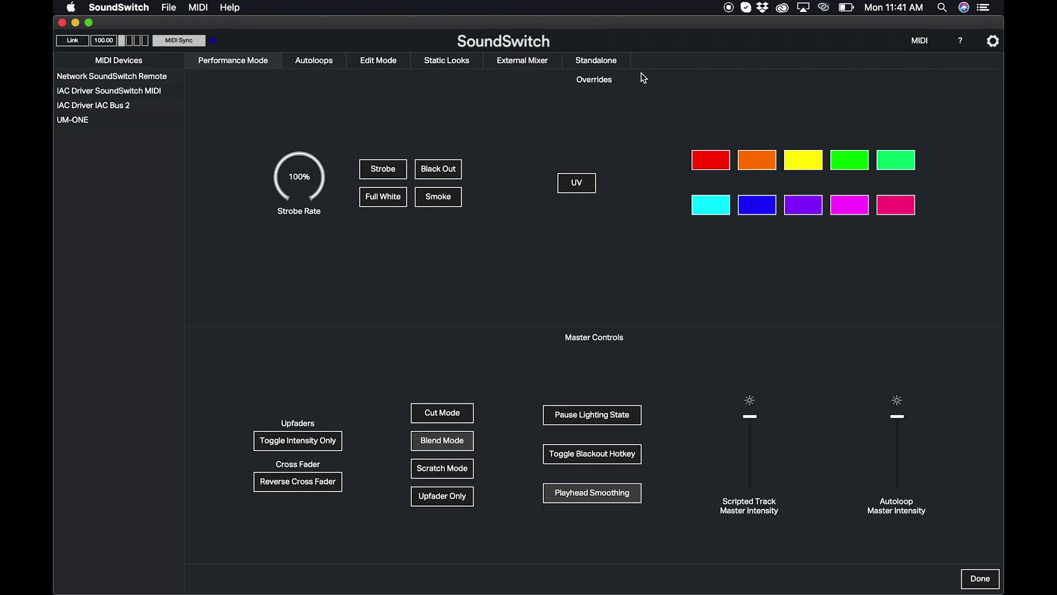
# Switch the MIDI mapping window to the Standalone page
pyautogui.click(599, 64)
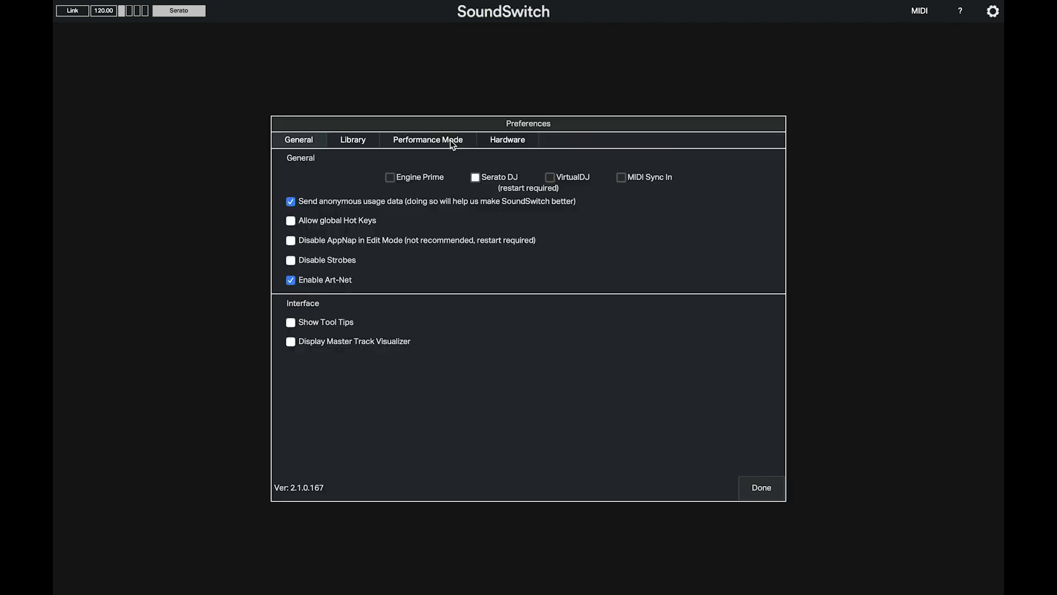
# In Performance Mode, set MIDI Sync Out to MIDI Time Code at 25 fps on port UM-ONE
pyautogui.click(443, 145)
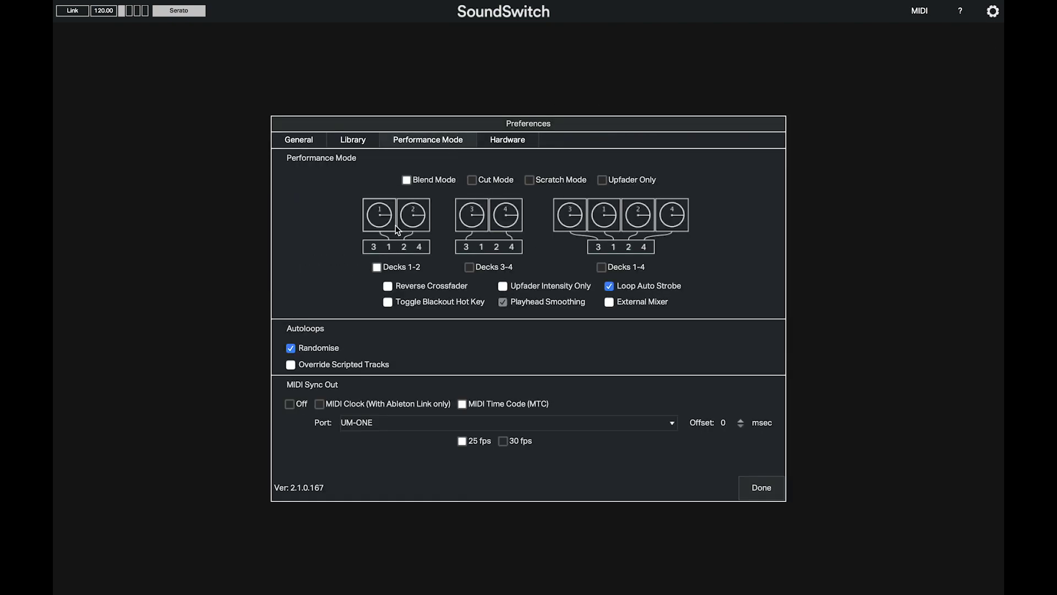
pyautogui.click(290, 404)
pyautogui.click(319, 404)
pyautogui.click(463, 405)
pyautogui.click(504, 444)
pyautogui.click(465, 442)
pyautogui.click(671, 425)
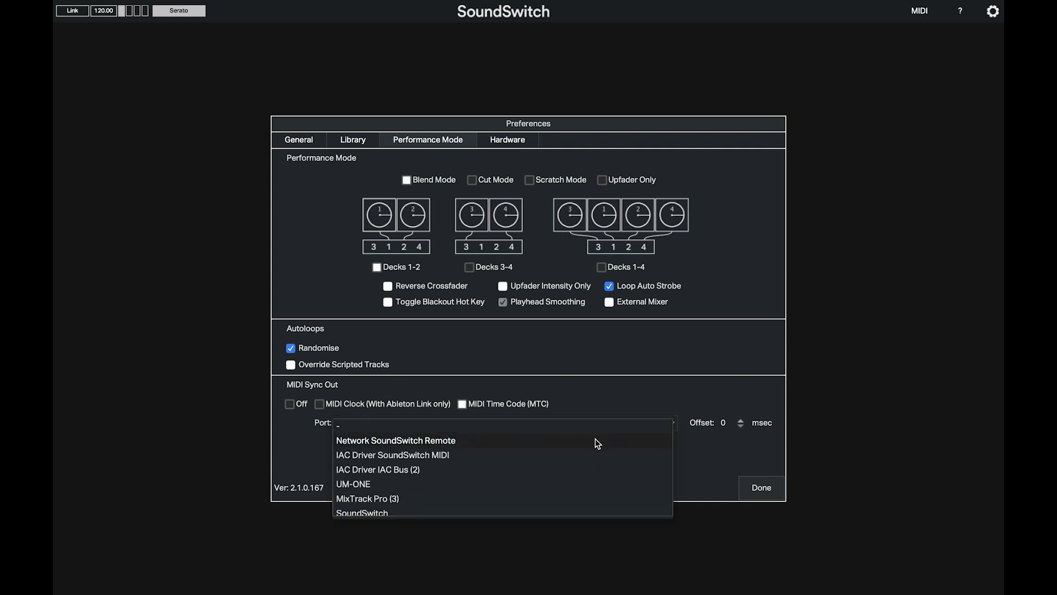
pyautogui.click(531, 484)
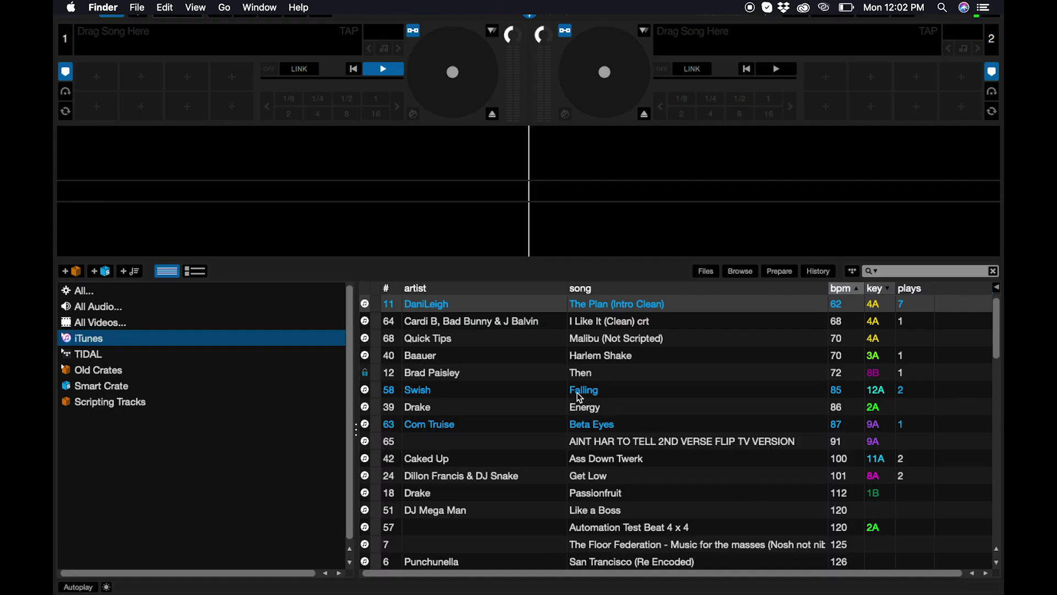
# Load The Plan (Intro Clean) from the iTunes library onto deck 1
pyautogui.moveTo(473, 307); pyautogui.dragTo(220, 39)
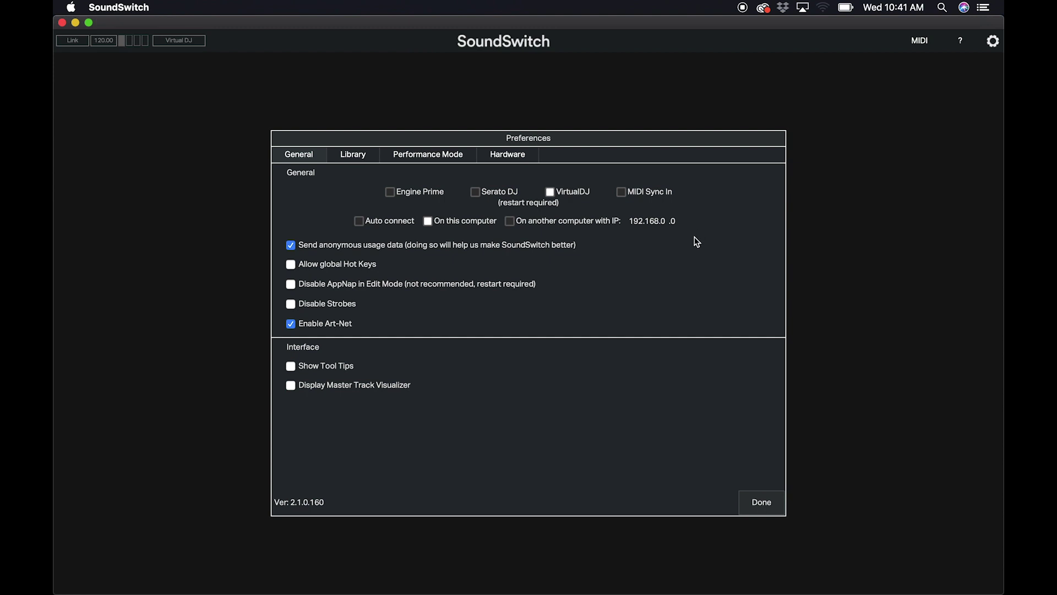
# Try VirtualDJ on another computer with an edited IP, then connect on this computer
pyautogui.click(509, 221)
pyautogui.click(664, 222)
pyautogui.press('BackSpace')
pyautogui.press('BackSpace')
pyautogui.write('123')
pyautogui.click(428, 222)
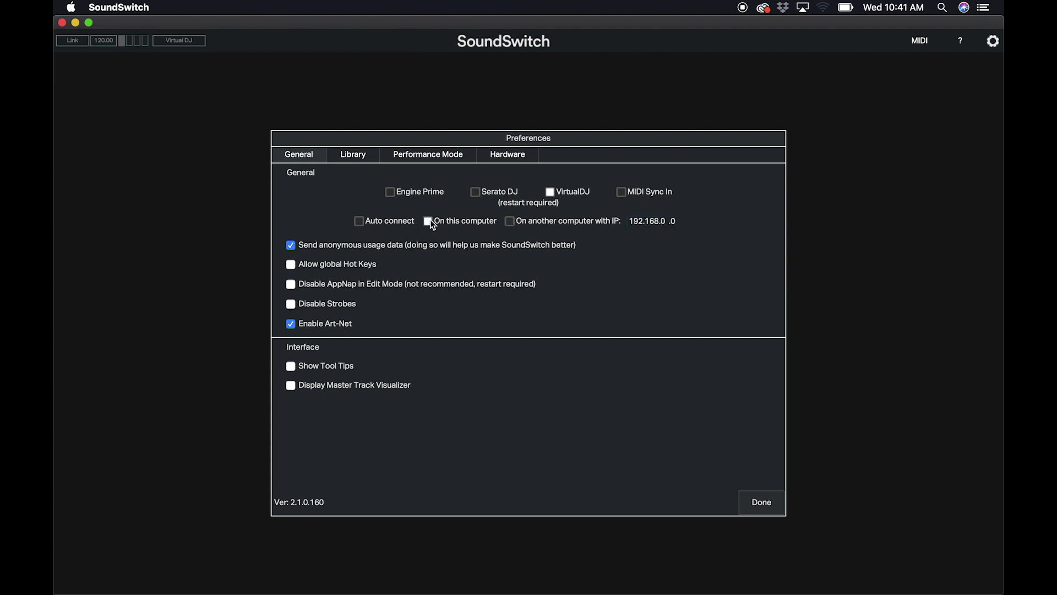